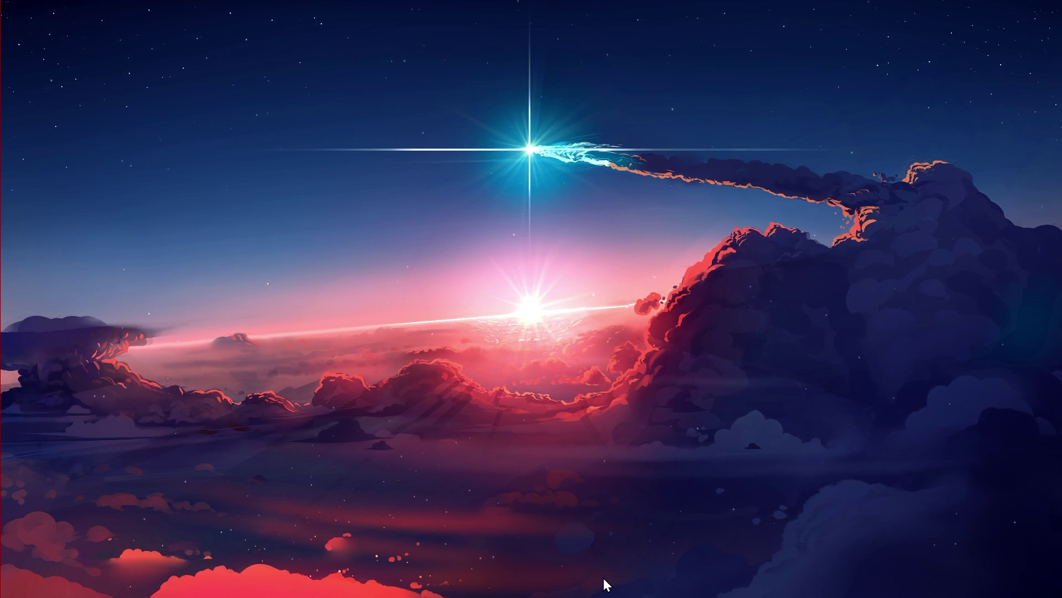
- Launch Steam from the taskbar to the Call of Duty: MWII | Warzone 2.0 library page
mouse_move(605, 584)
click(714, 590)
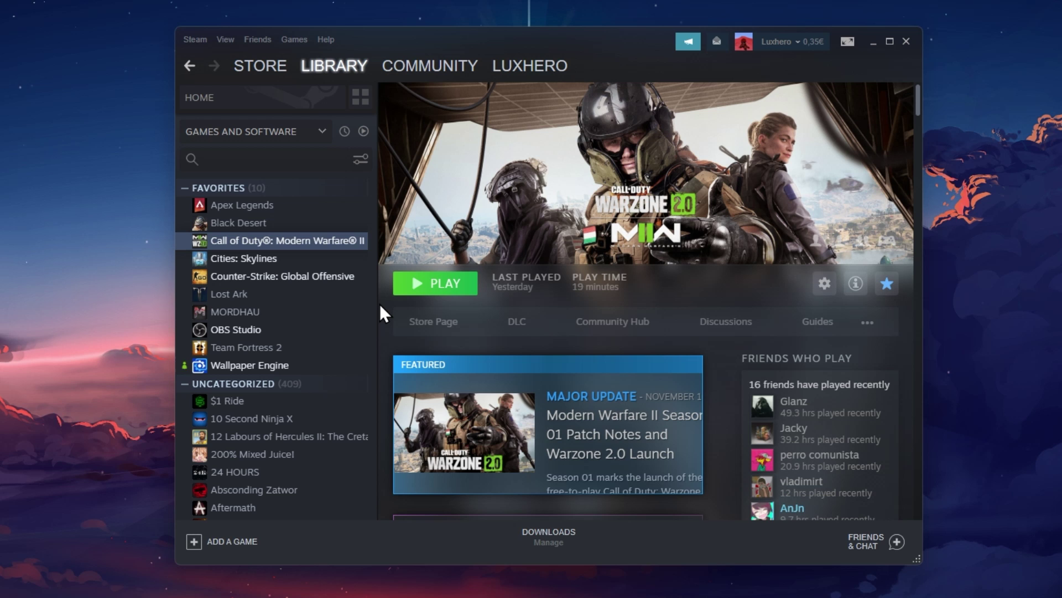
- Open the Call of Duty game's Properties at Local Files, then bring up the Battle.net launcher
right_click(358, 246)
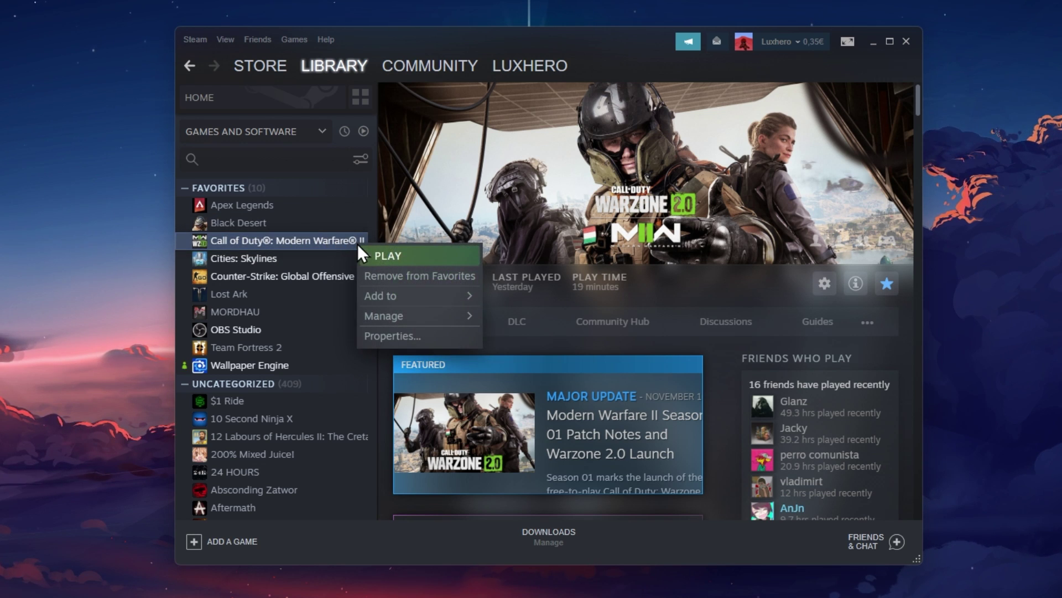
click(388, 339)
click(829, 75)
click(873, 43)
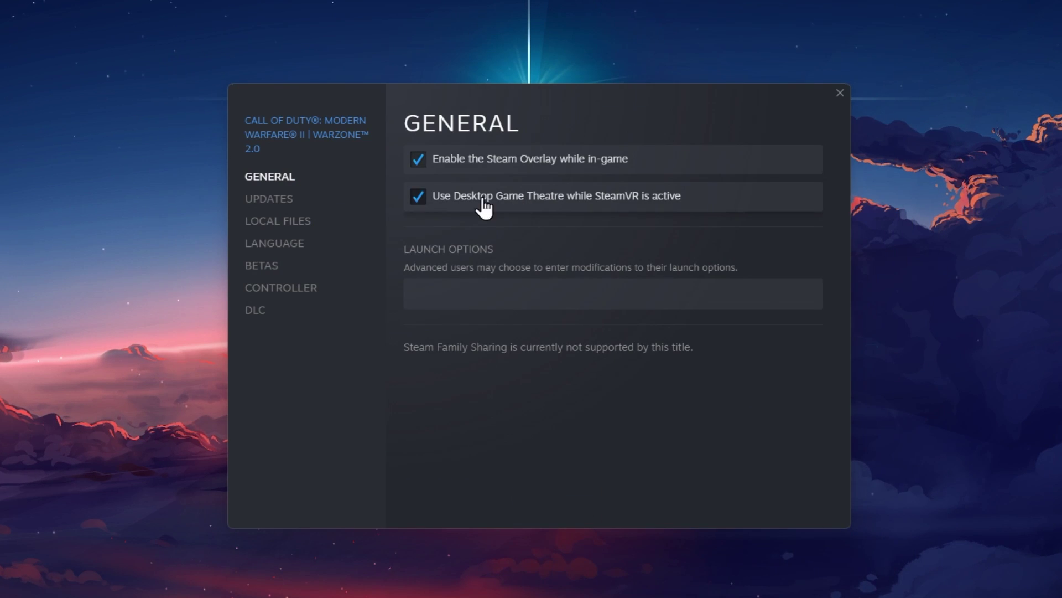
click(297, 224)
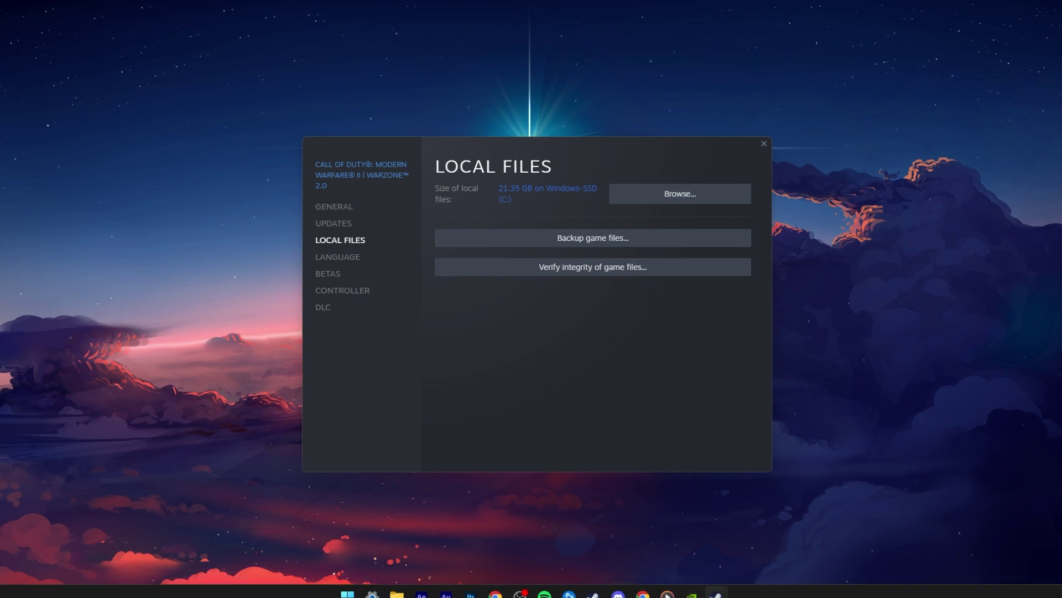
click(569, 588)
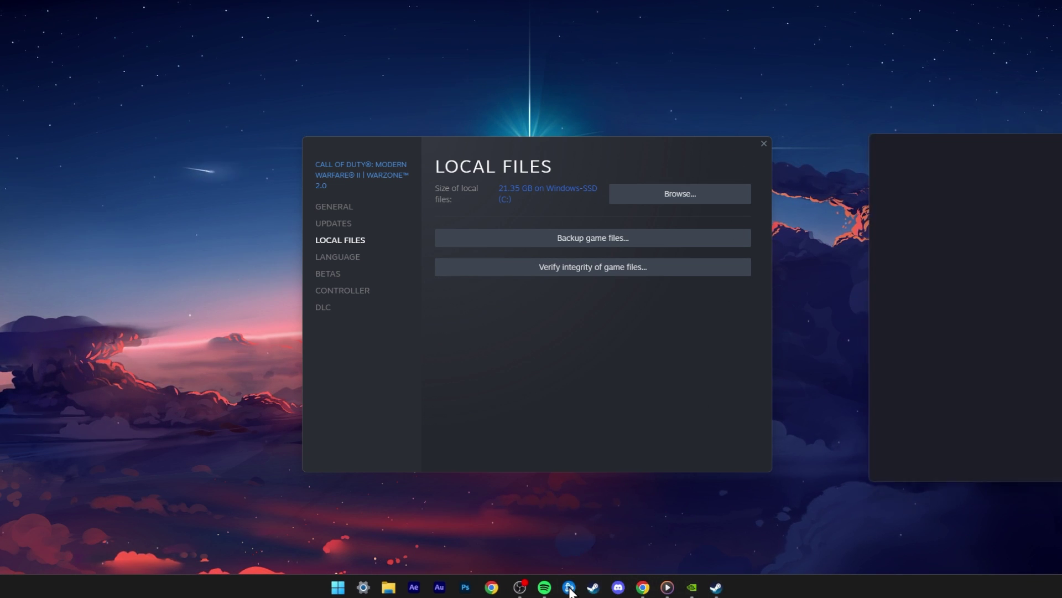
drag(840, 145, 463, 149)
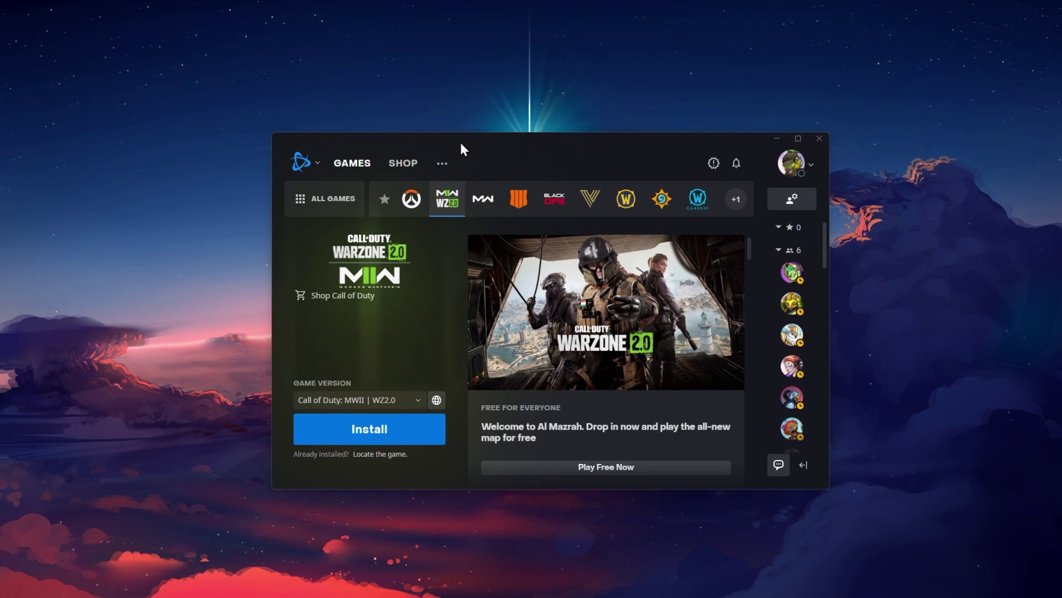
- Browse the local files to the Call of Duty HQ install folder and select the cod application
click(778, 139)
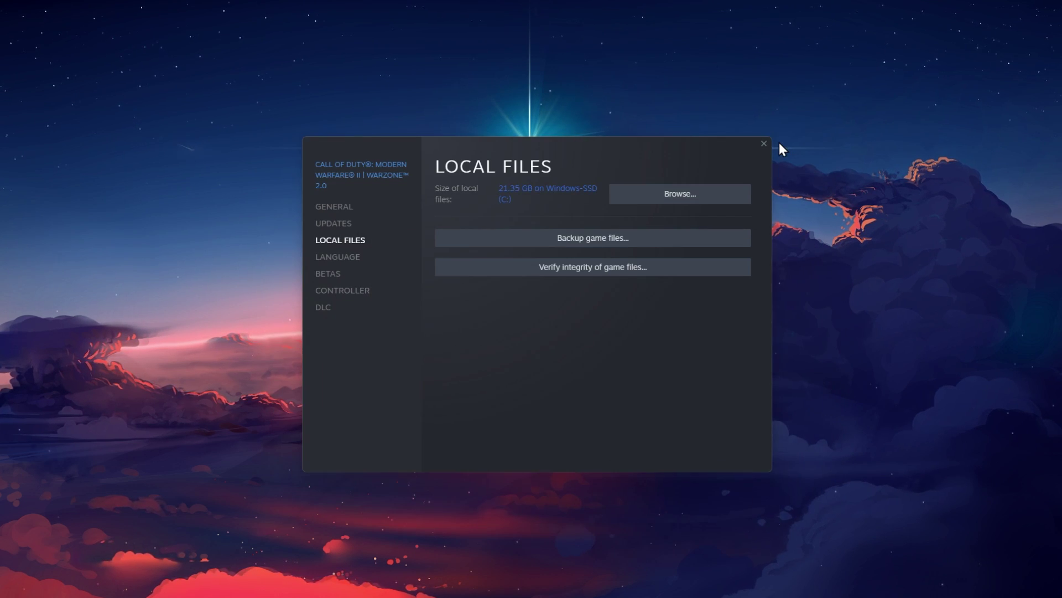
click(672, 196)
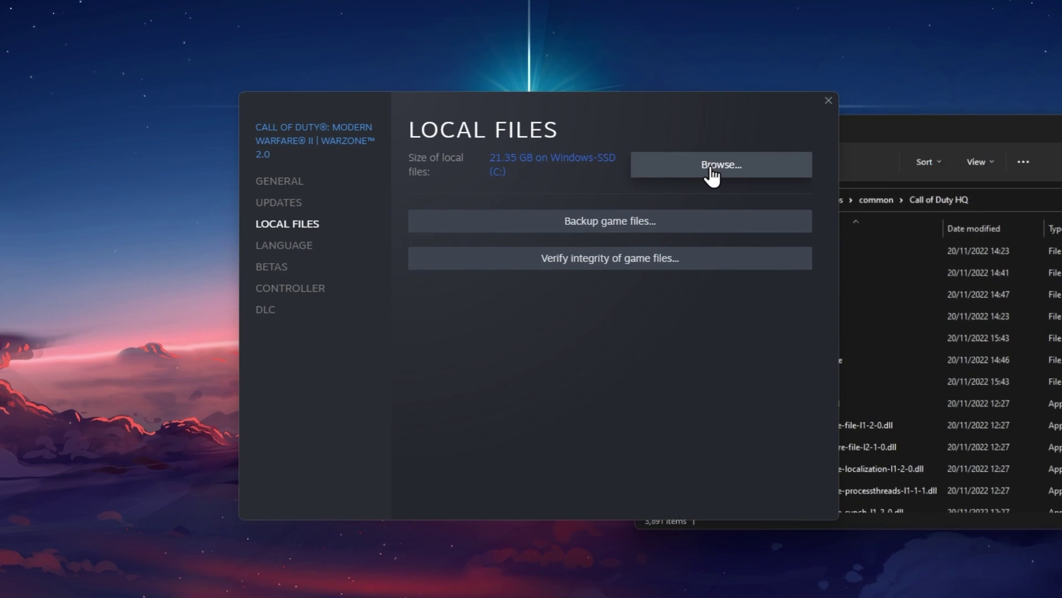
click(828, 101)
drag(845, 120, 477, 97)
scroll(540, 379, down, 9)
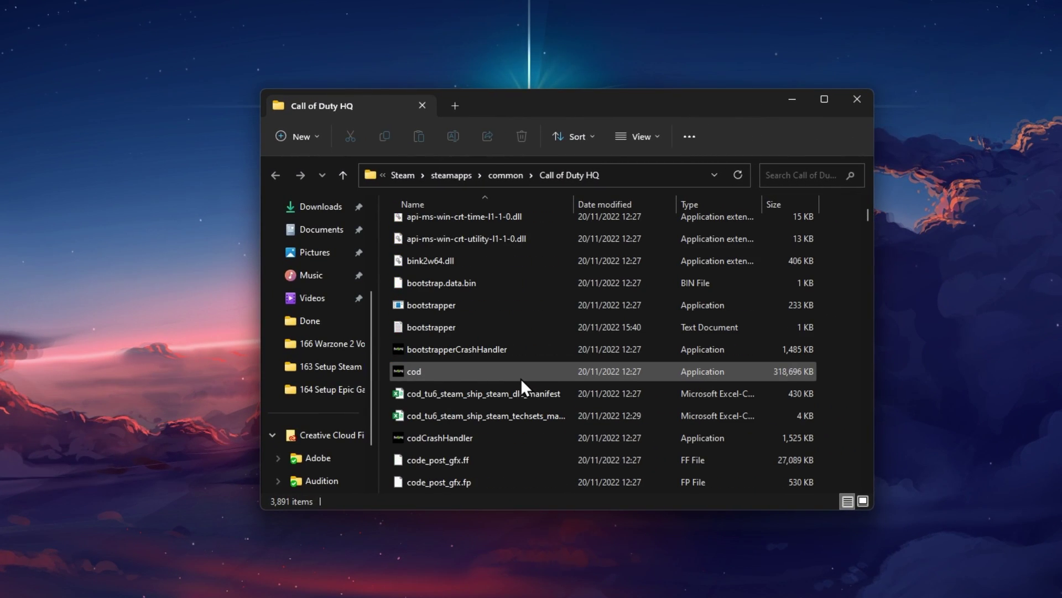
click(409, 373)
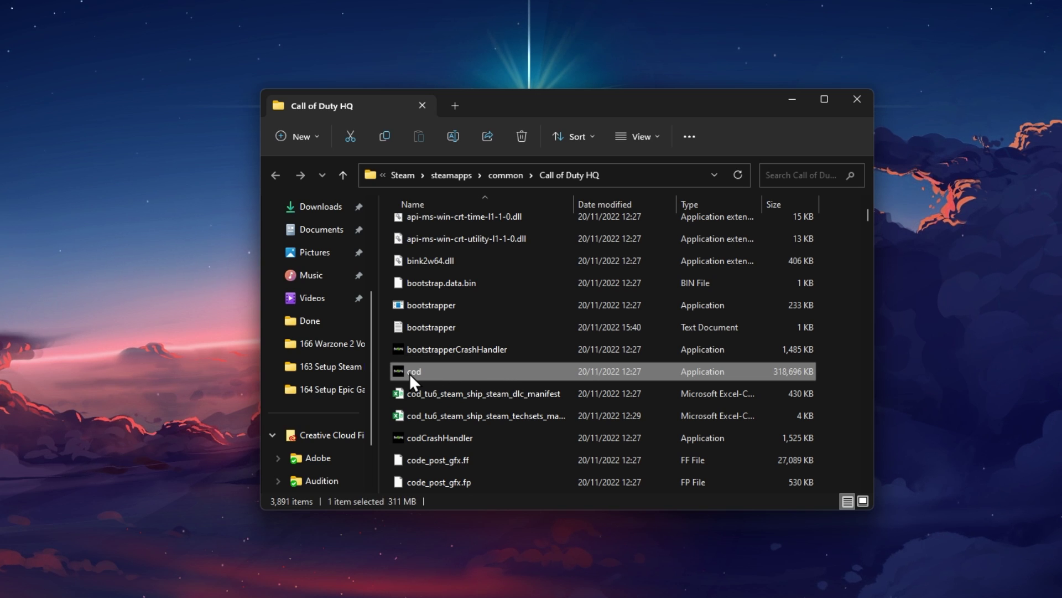
- Disable full-screen optimisations in cod.exe's Compatibility properties and confirm with OK
right_click(497, 369)
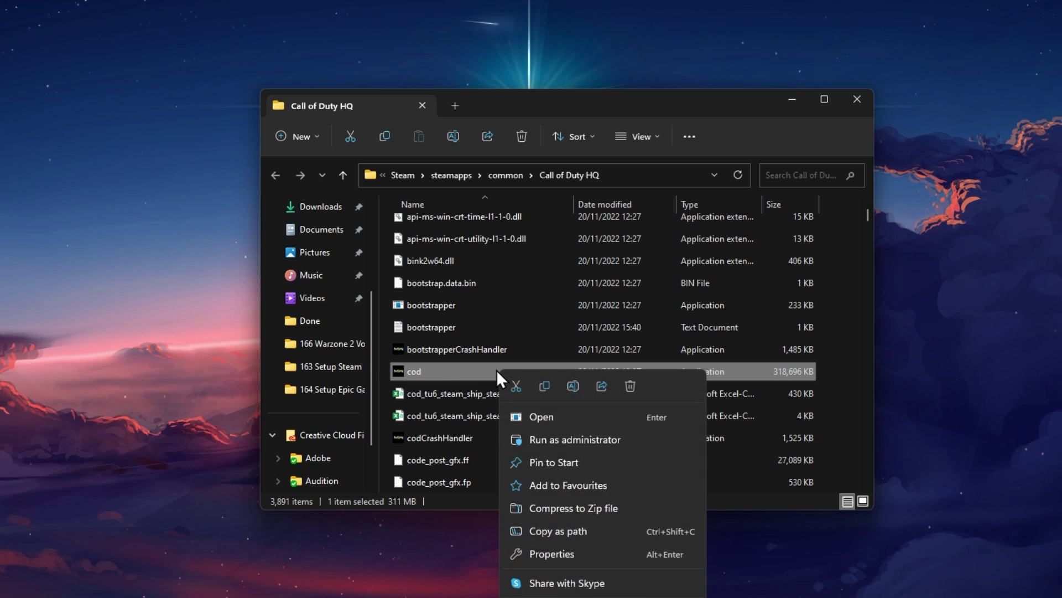
click(596, 552)
drag(636, 283, 585, 118)
click(857, 100)
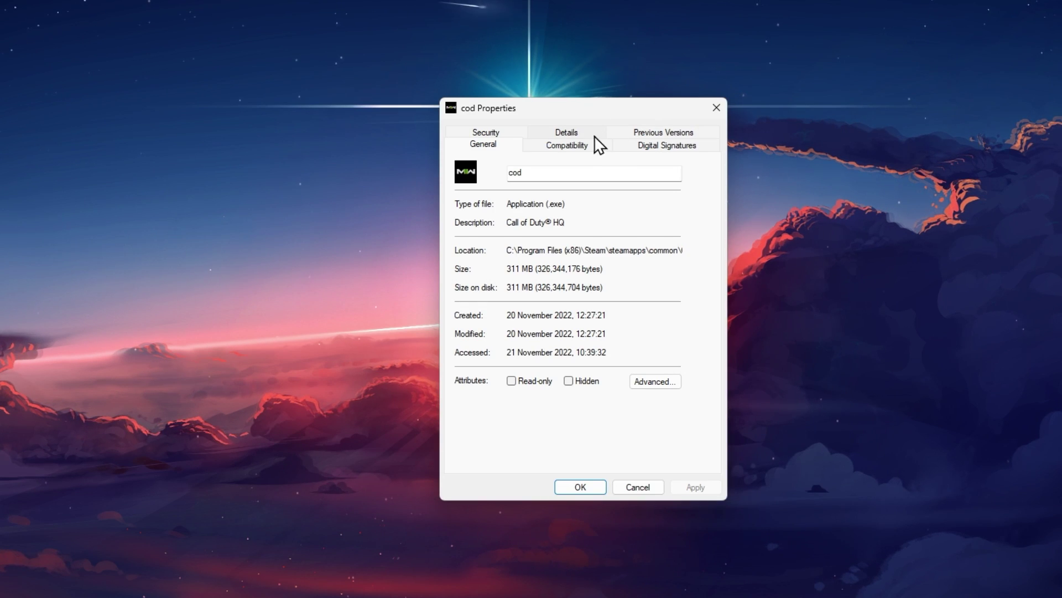
click(575, 145)
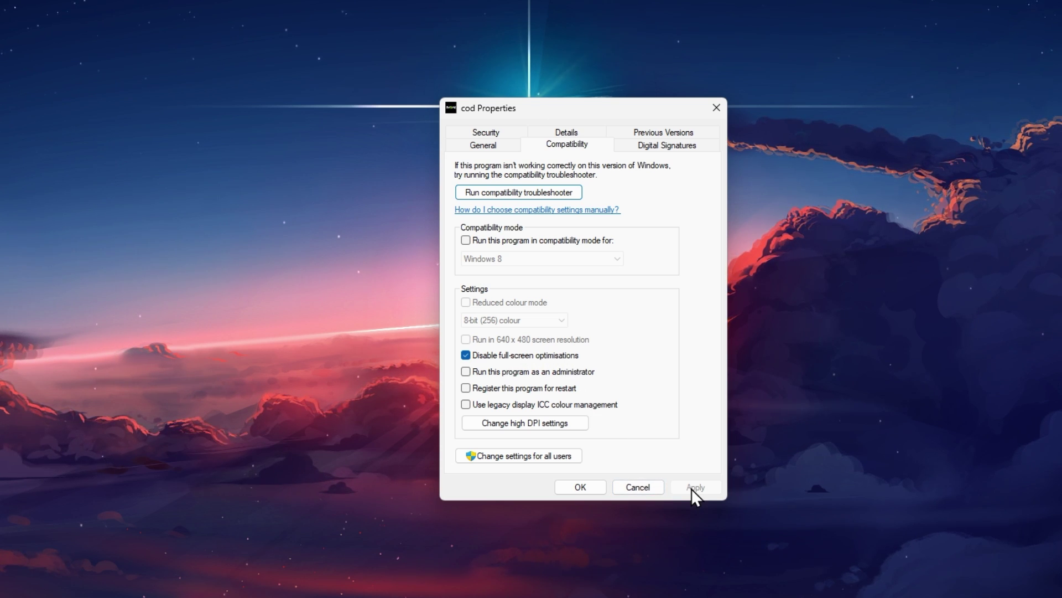
click(582, 471)
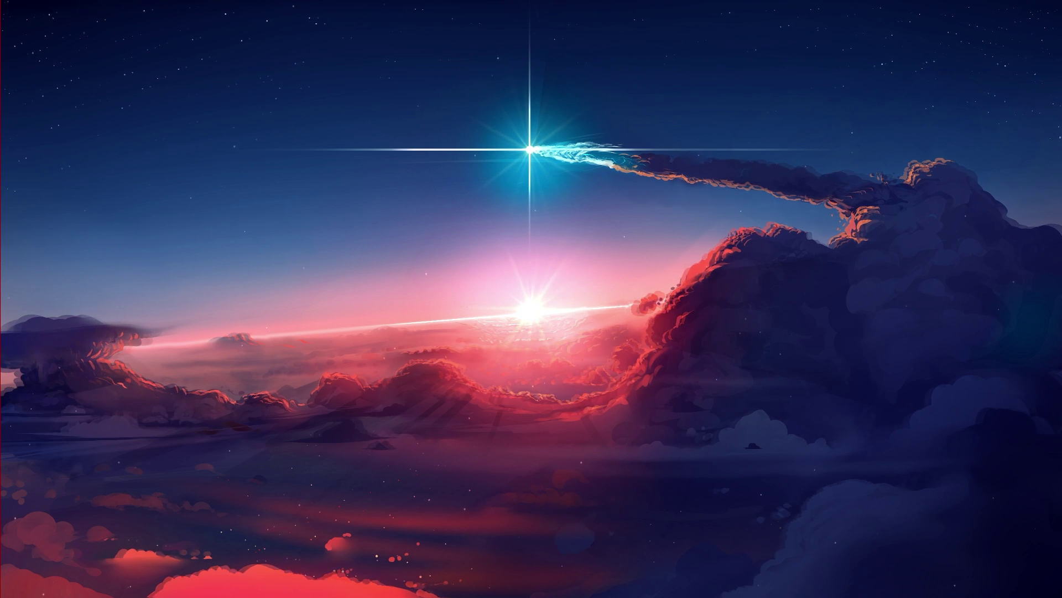
- Open Settings via a 'set' search and start a Windows Update check for updates
key(super)
text(set)
key(Return)
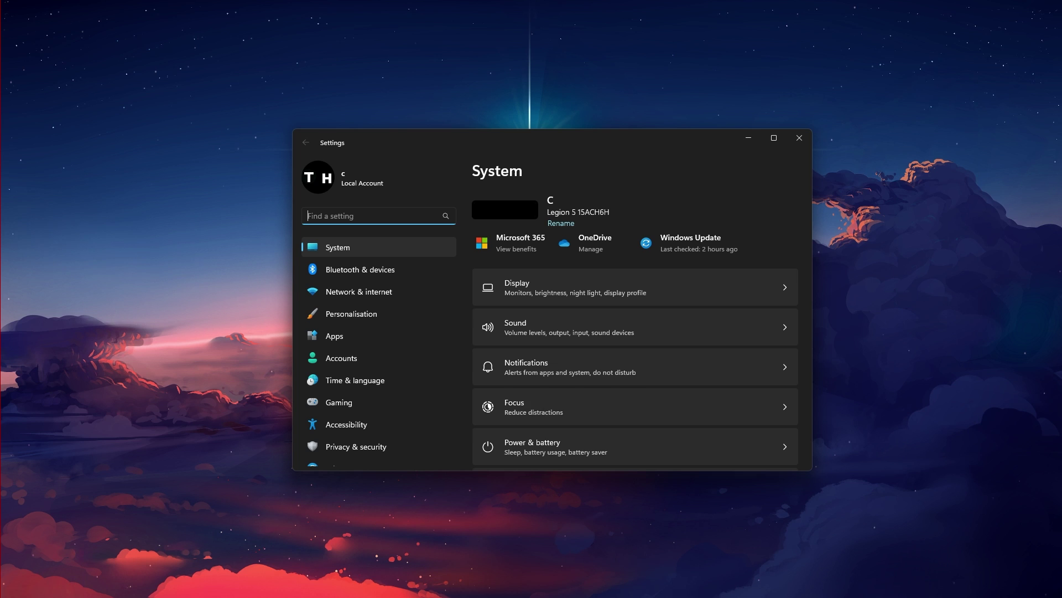
scroll(373, 449, down, 1)
click(365, 459)
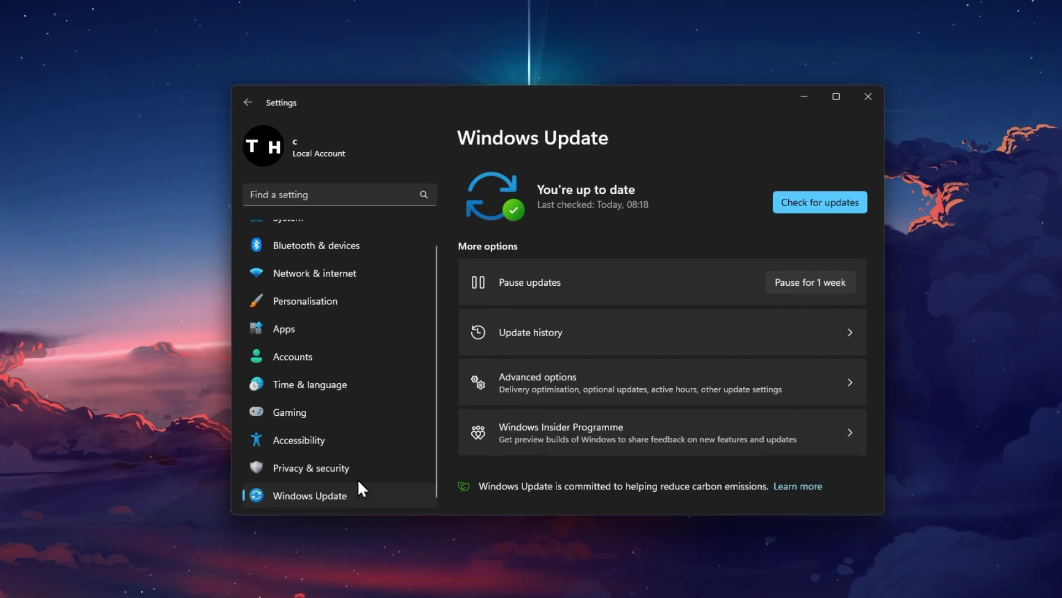
click(845, 210)
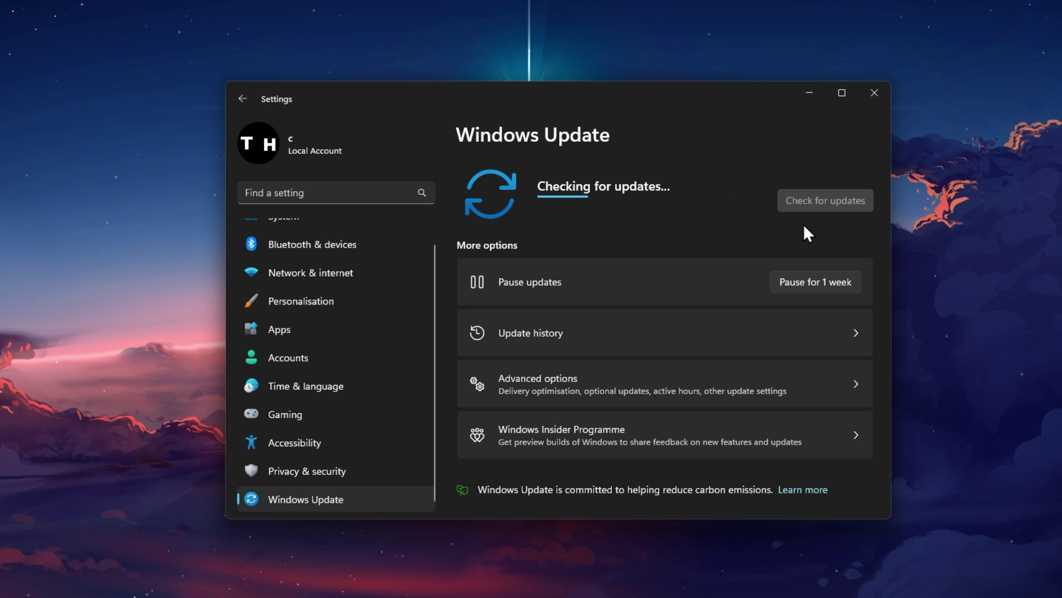
scroll(348, 291, up, 1)
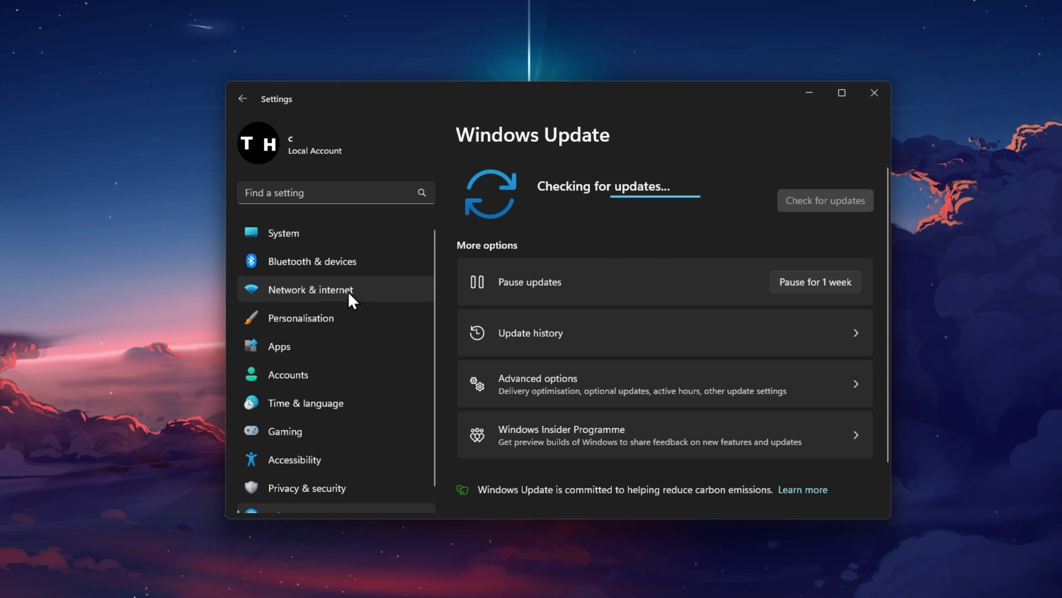
- In System > Display, keep scale at 100% and resolution at 3840 × 1080
click(343, 244)
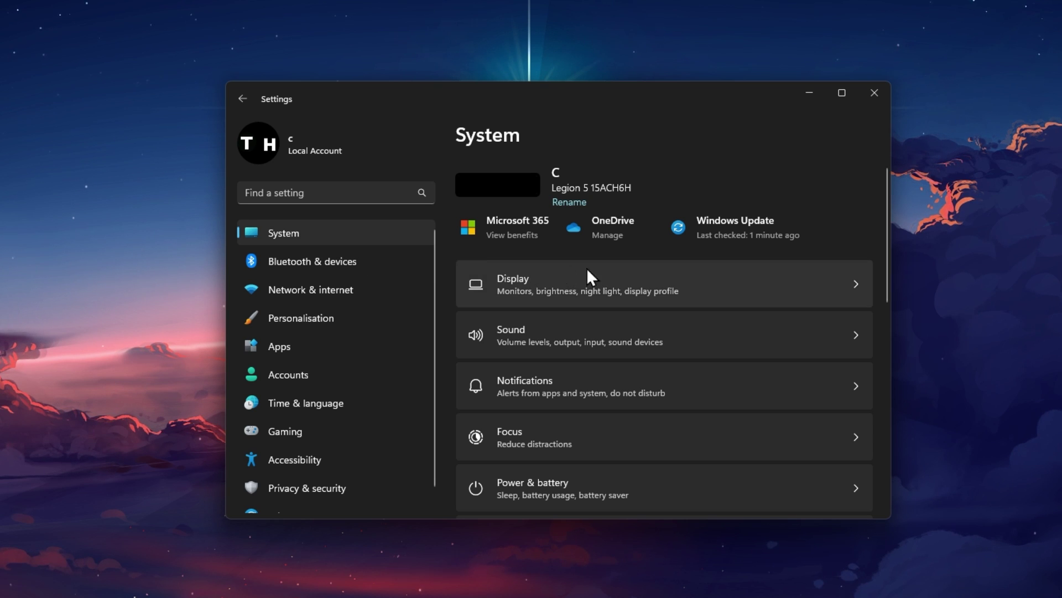
click(708, 277)
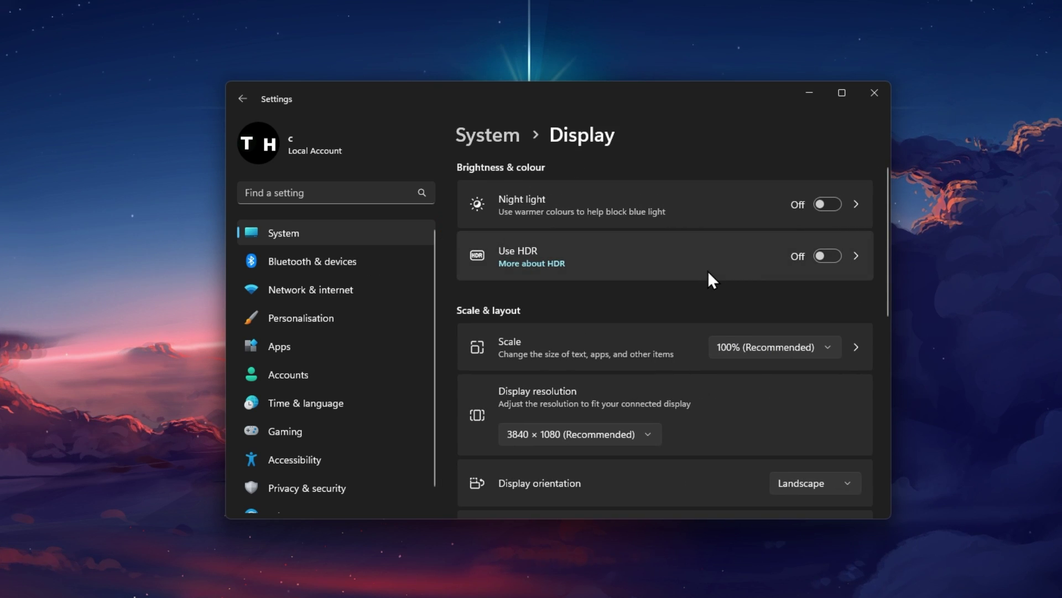
scroll(708, 271, down, 3)
scroll(710, 278, up, 2)
click(785, 241)
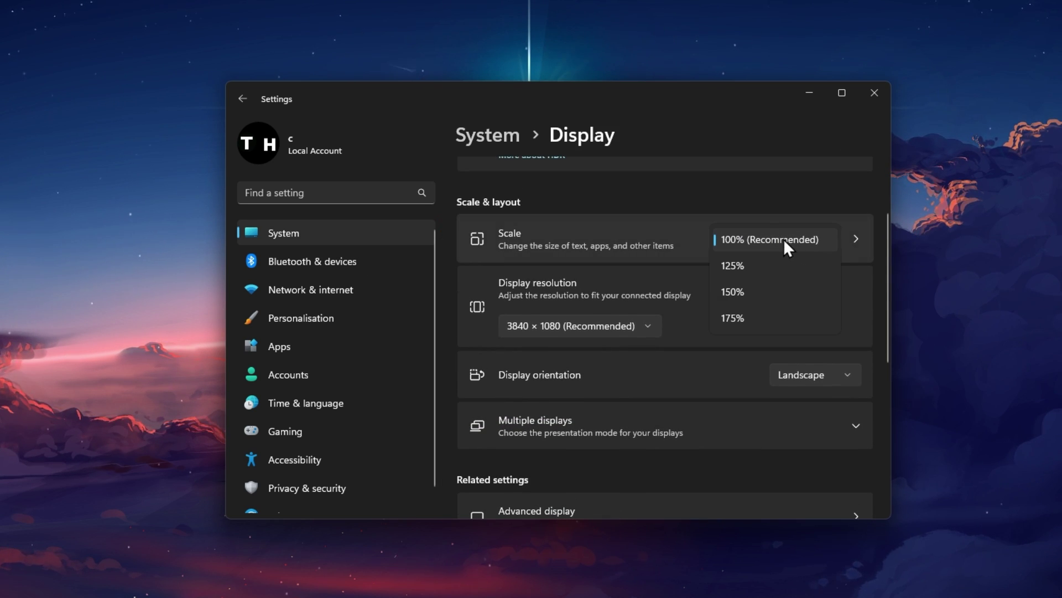
click(766, 199)
click(634, 322)
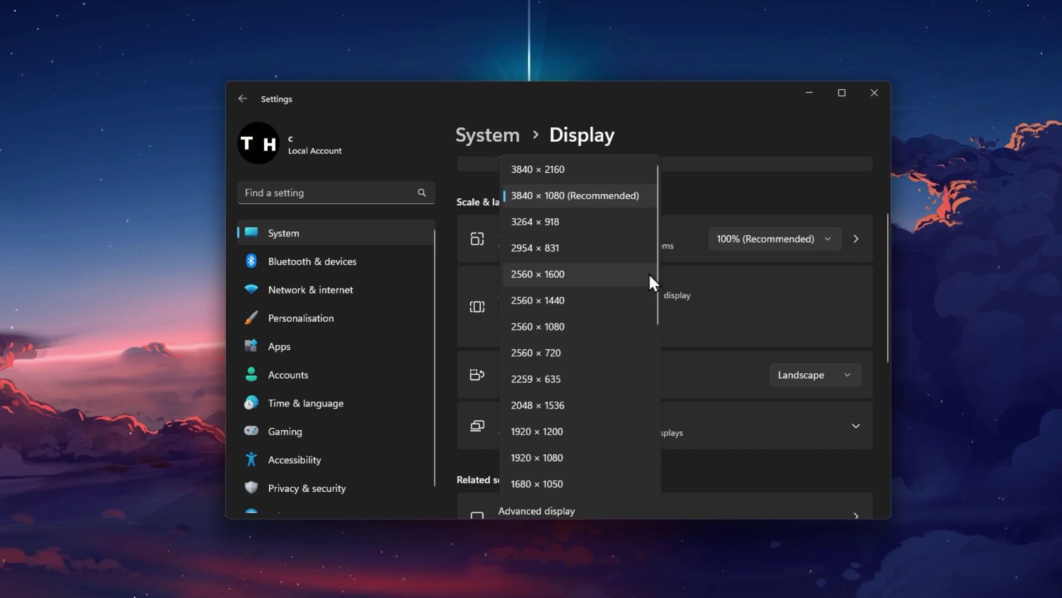
click(745, 181)
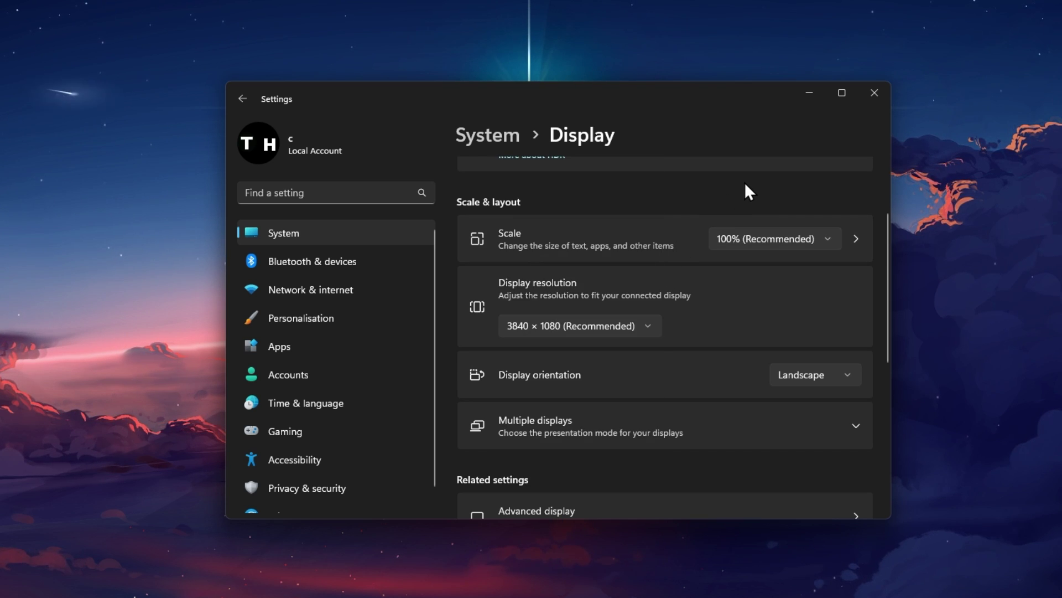
- Go to the Graphics page under Related settings
scroll(679, 264, down, 1)
scroll(664, 299, down, 3)
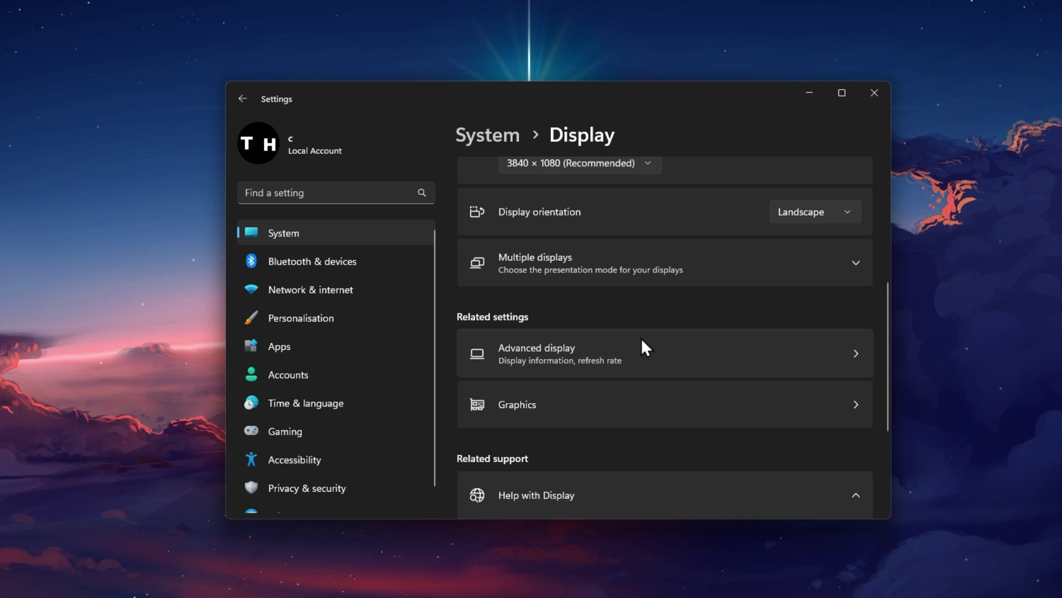
click(629, 404)
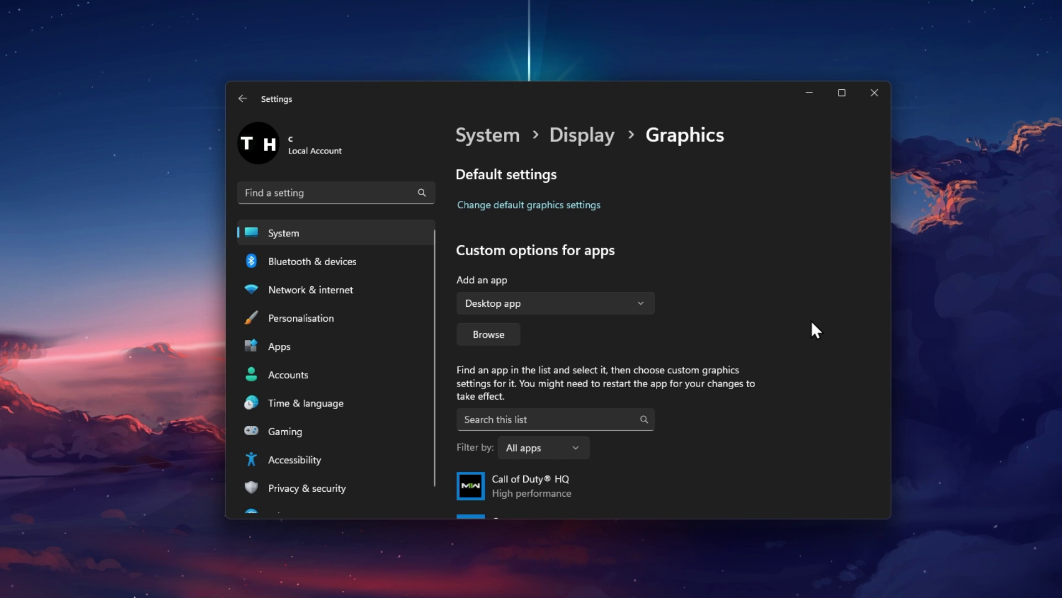
- Add cod from Program Files (x86) > Steam > steamapps > common > Call of Duty HQ as a graphics app
click(510, 333)
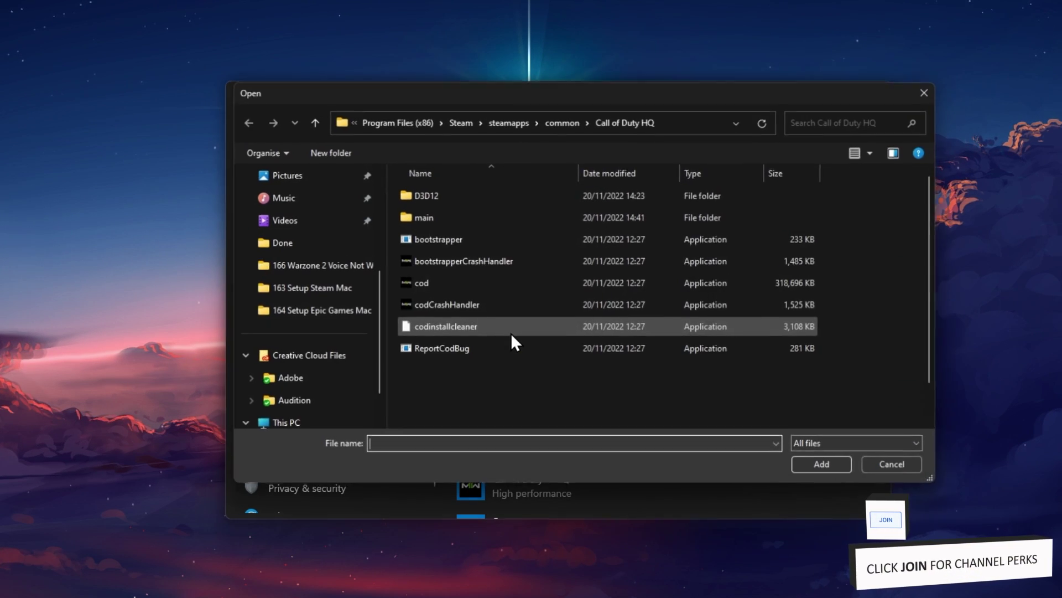
click(386, 122)
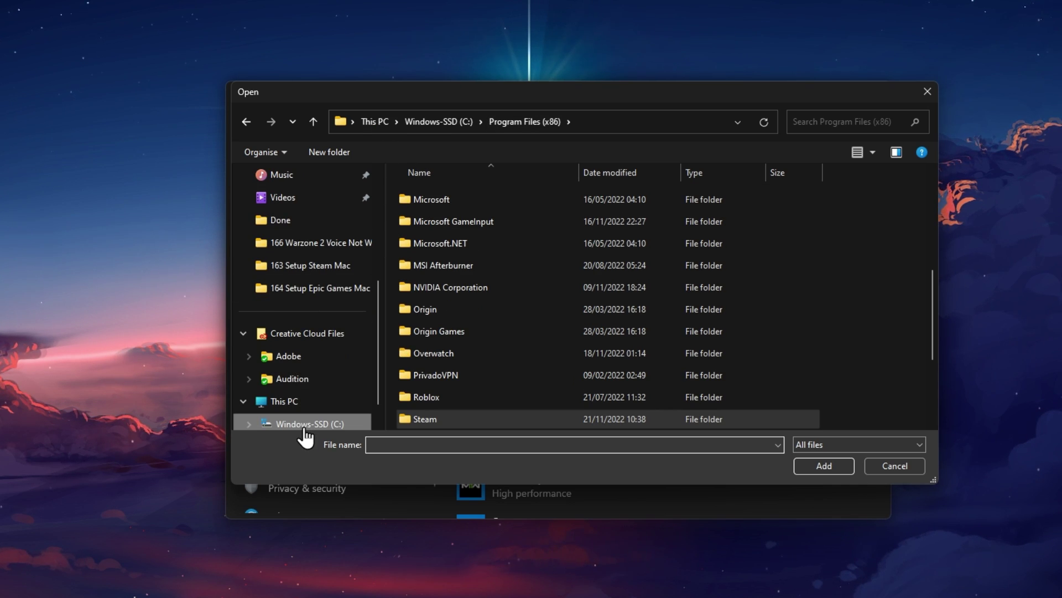
double_click(449, 422)
scroll(487, 387, down, 2)
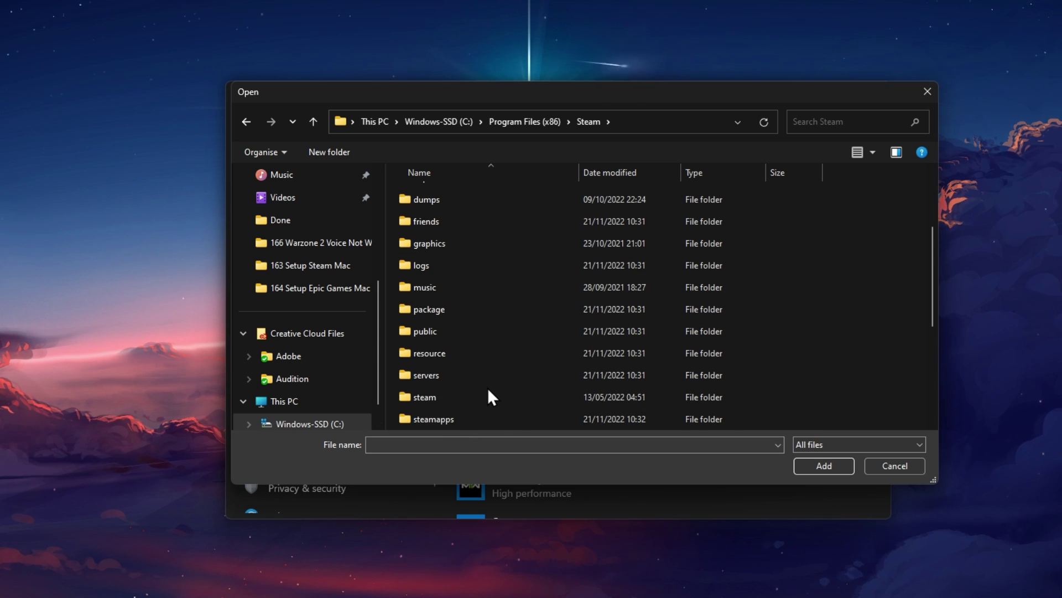
double_click(477, 420)
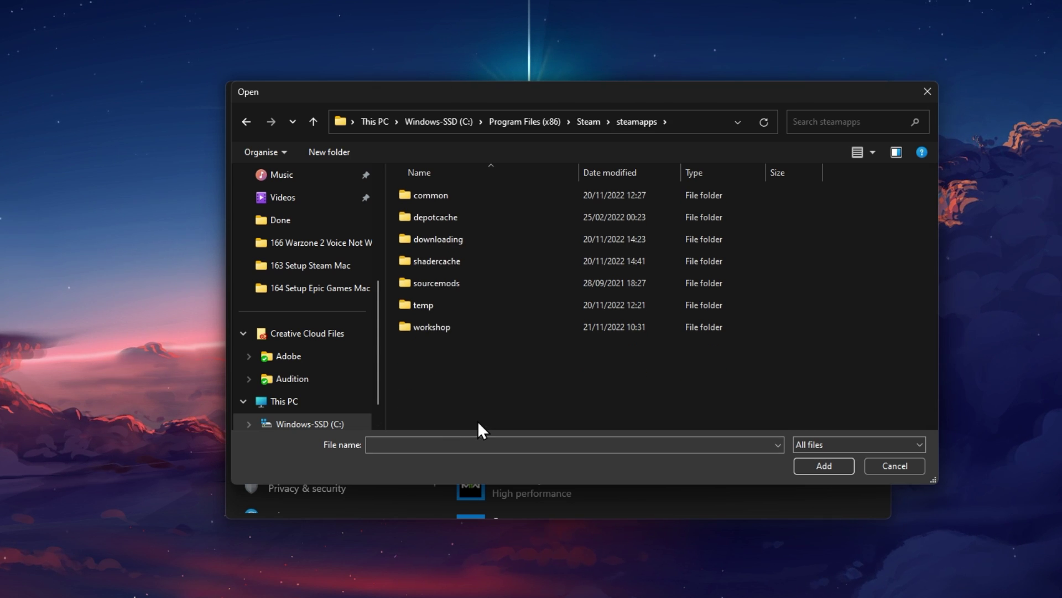
double_click(477, 197)
double_click(477, 197)
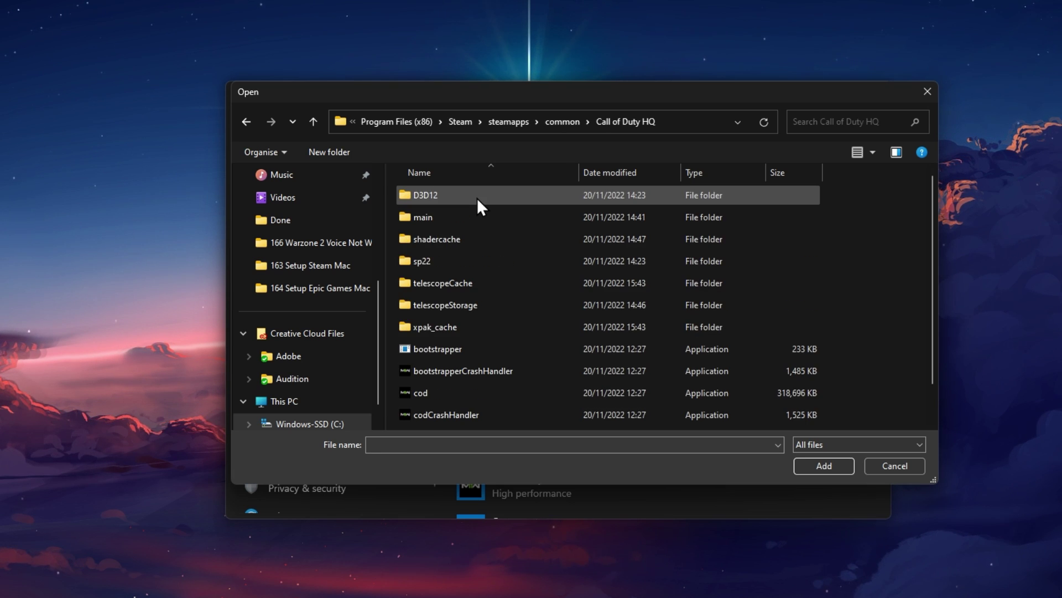
click(480, 393)
scroll(480, 394, down, 1)
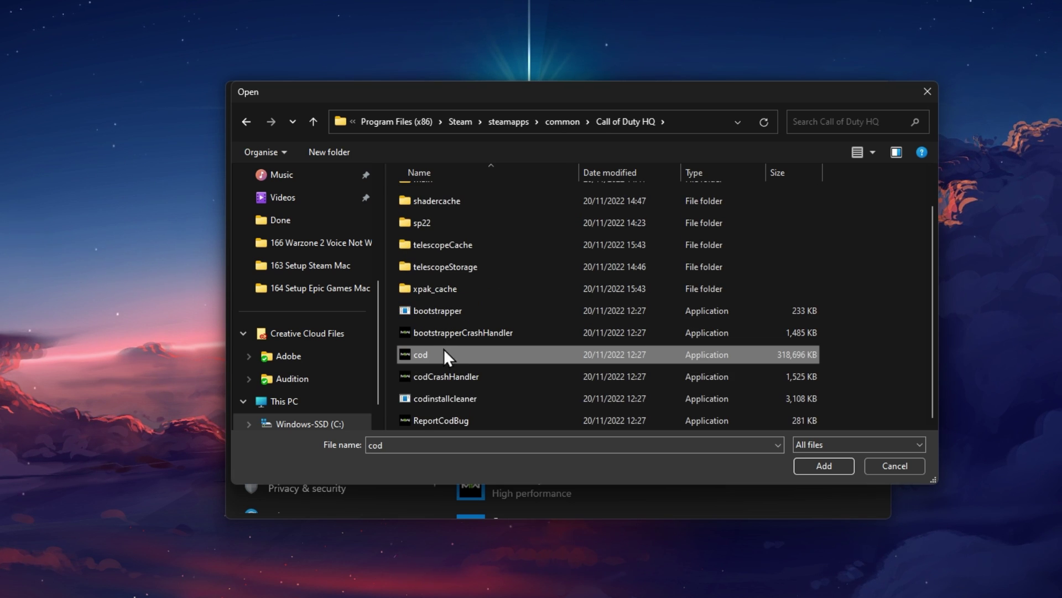
click(825, 465)
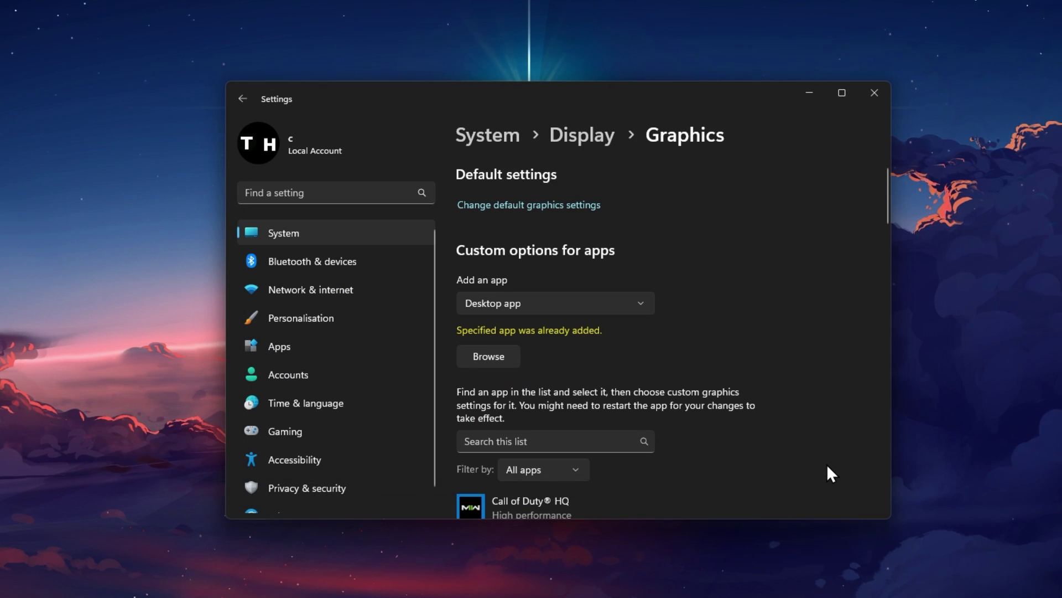
- Save Call of Duty HQ's graphics preference as High performance on the RTX 3060 Laptop GPU
scroll(827, 463, down, 2)
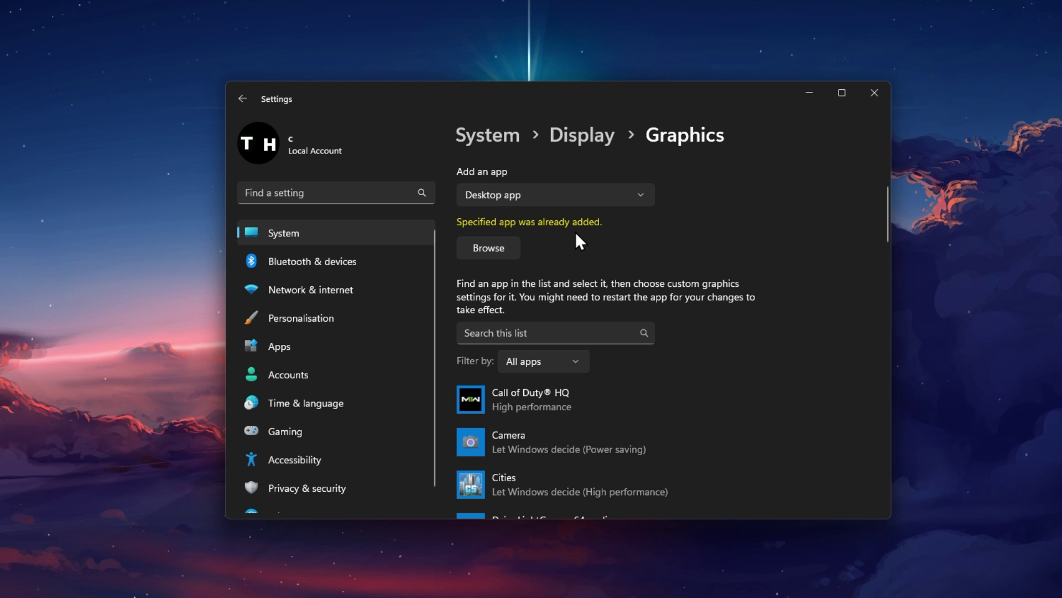
scroll(575, 231, down, 1)
click(545, 353)
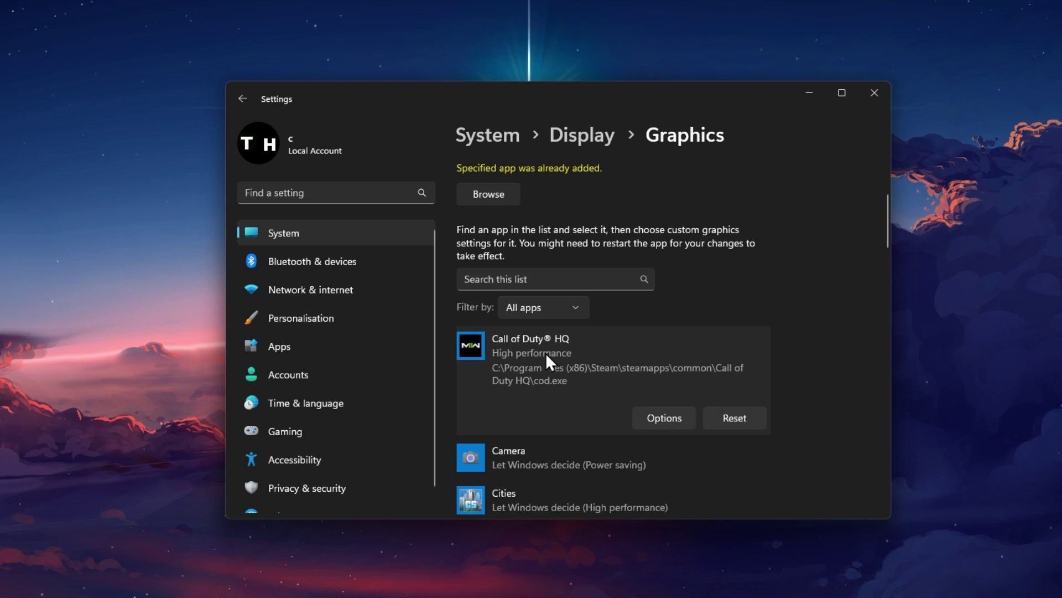
click(642, 417)
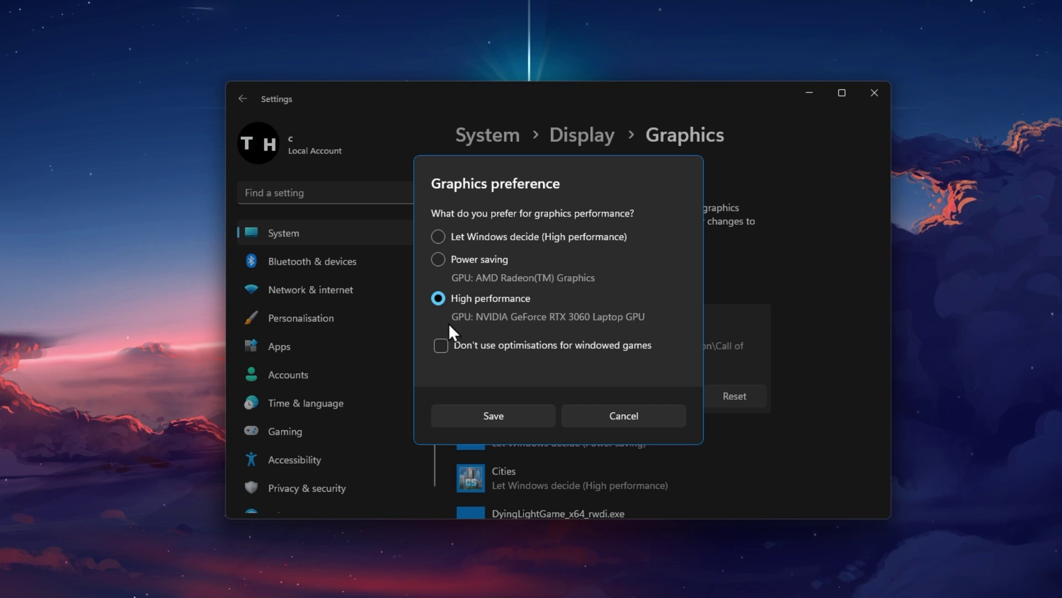
click(477, 416)
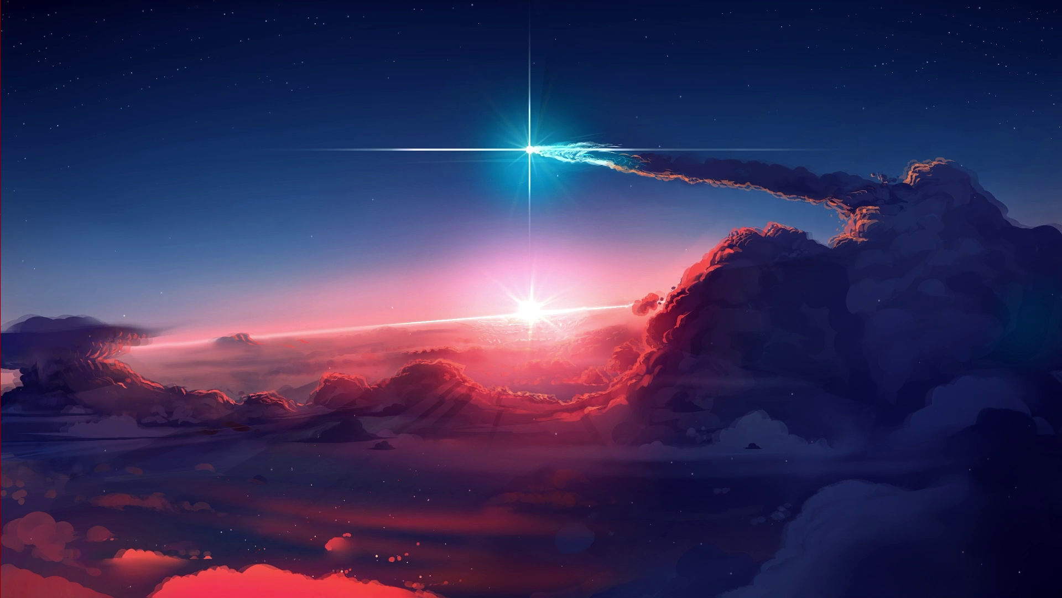
- Launch GeForce Experience from a 'gef' Start search, then dismiss a second 'am' search
key(super)
text(gef)
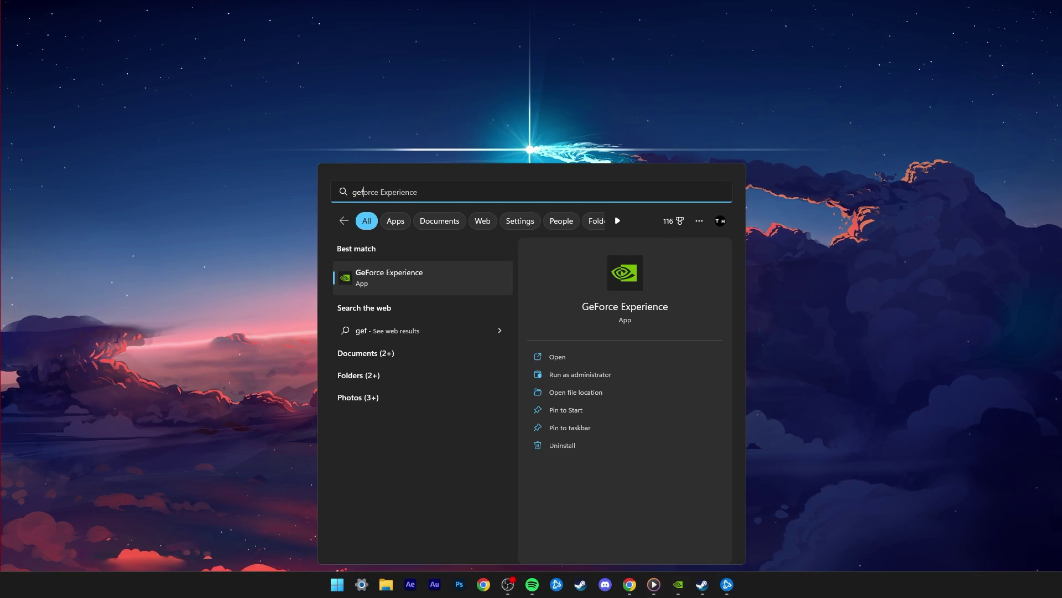
key(Return)
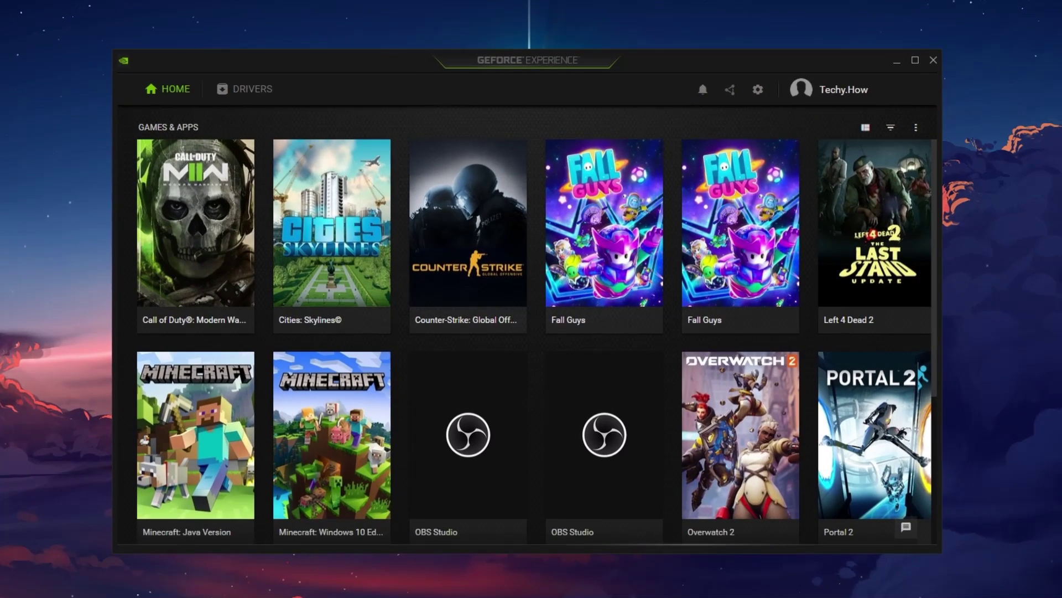
key(super)
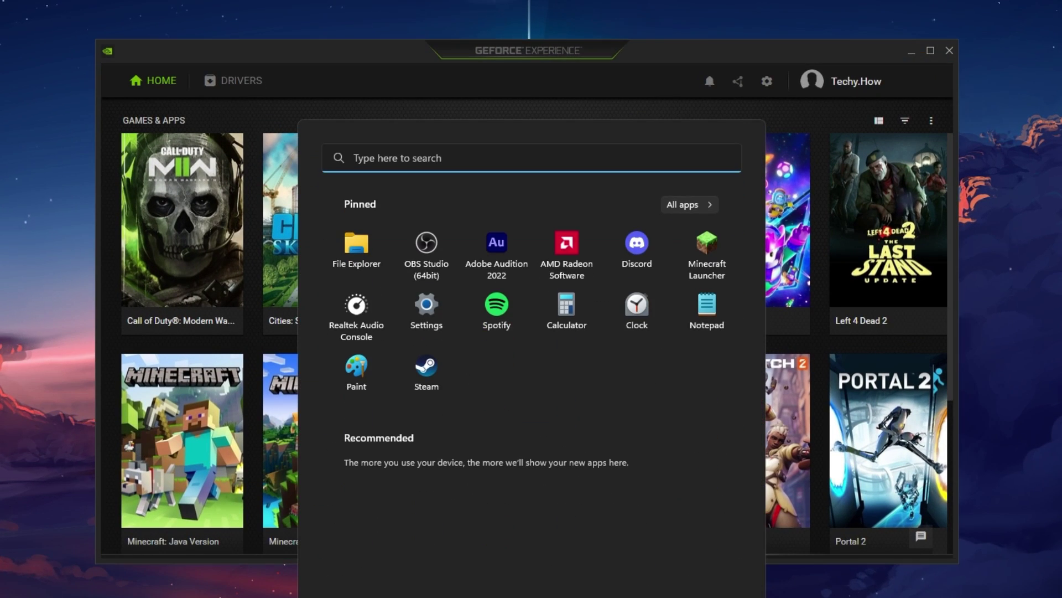
text(am)
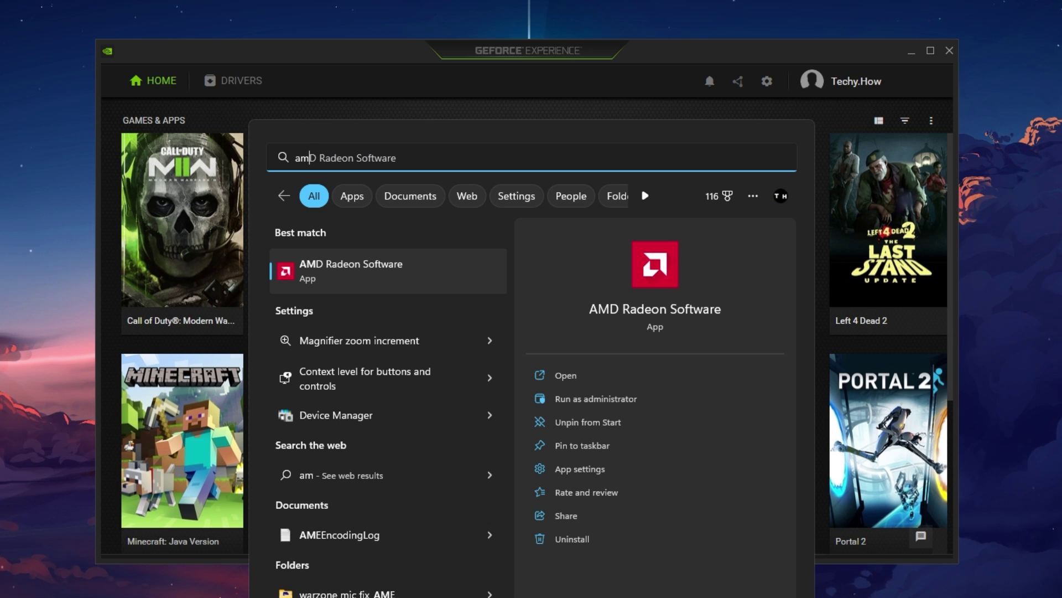
key(Escape)
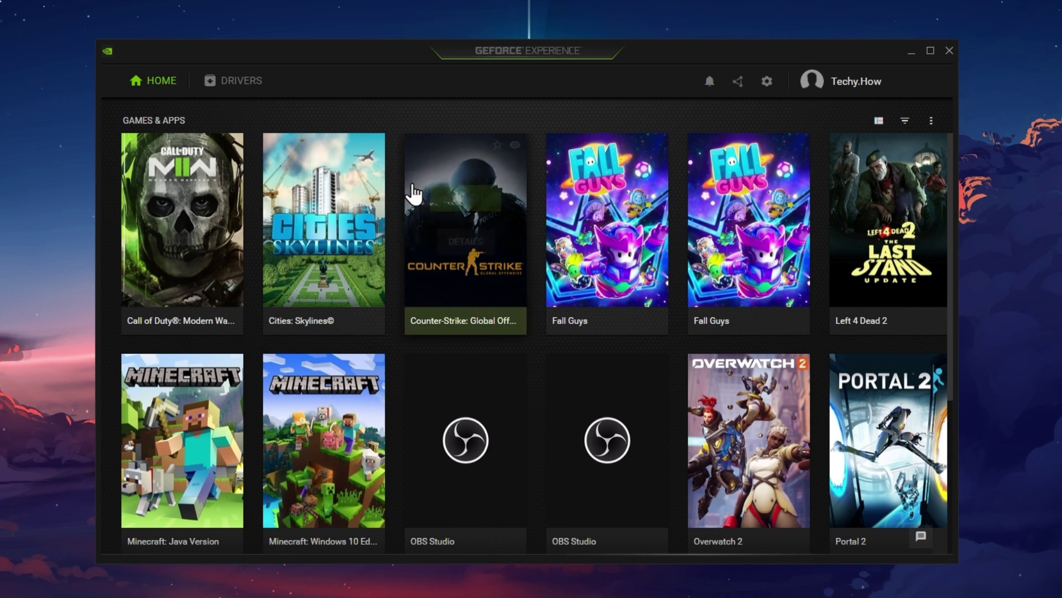
- Check the Drivers tab for Game Ready Driver 526.98, then go to the General settings page
click(237, 89)
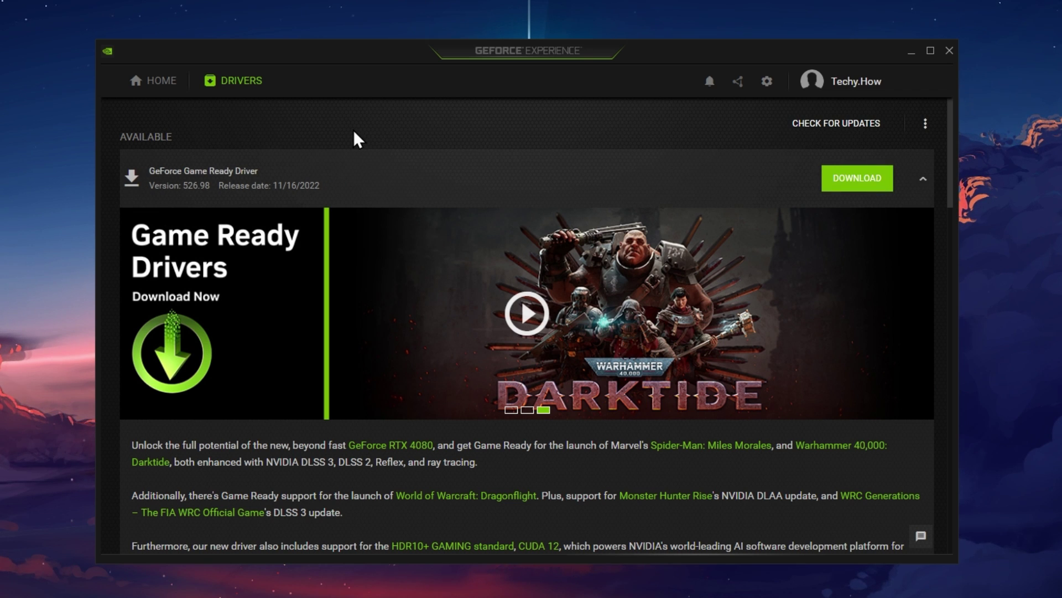
click(767, 81)
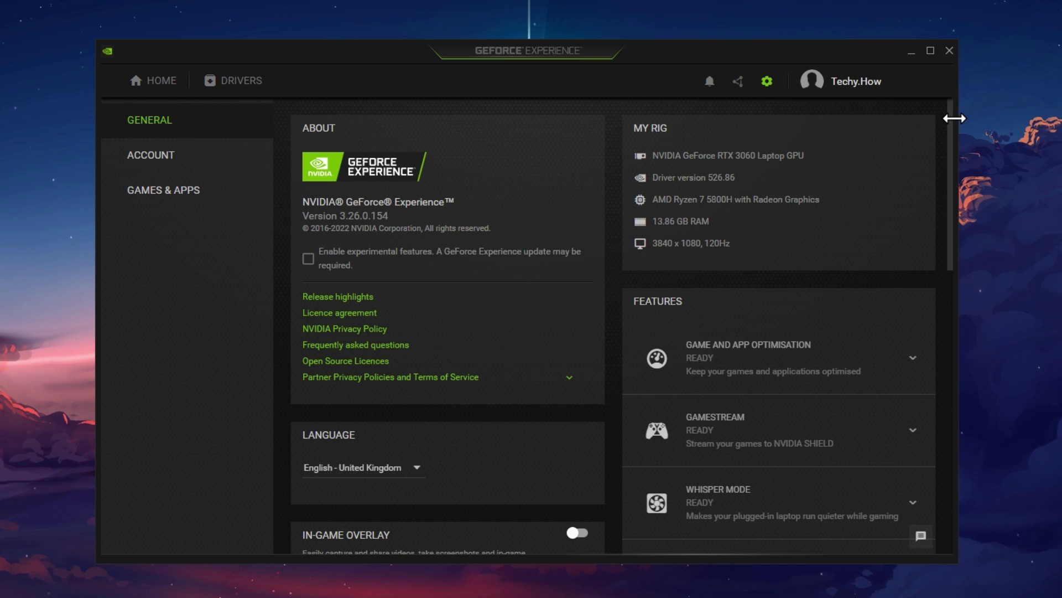
- Check that the In-Game Overlay toggle is off, then return to the Home games library
drag(951, 116, 962, 274)
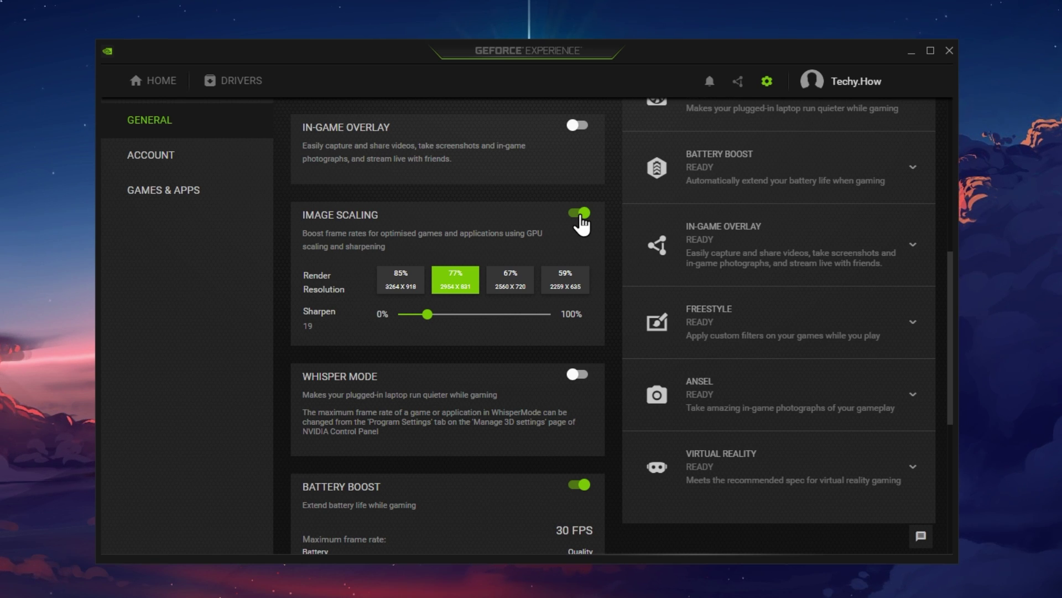
click(155, 80)
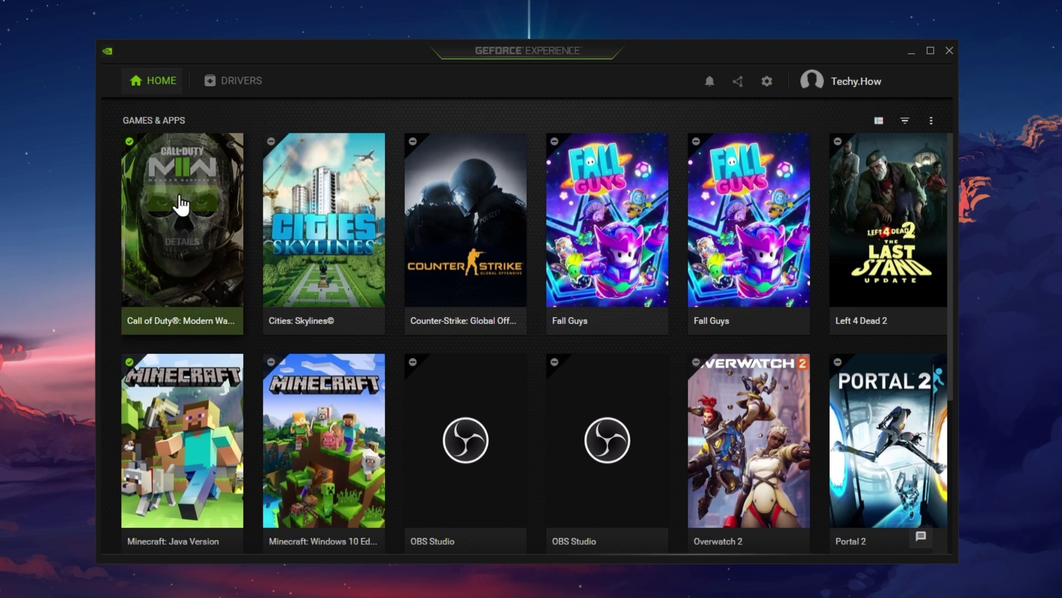
- Change Call of Duty: Modern Warfare II's Plugged In custom display mode to Windowed
click(183, 241)
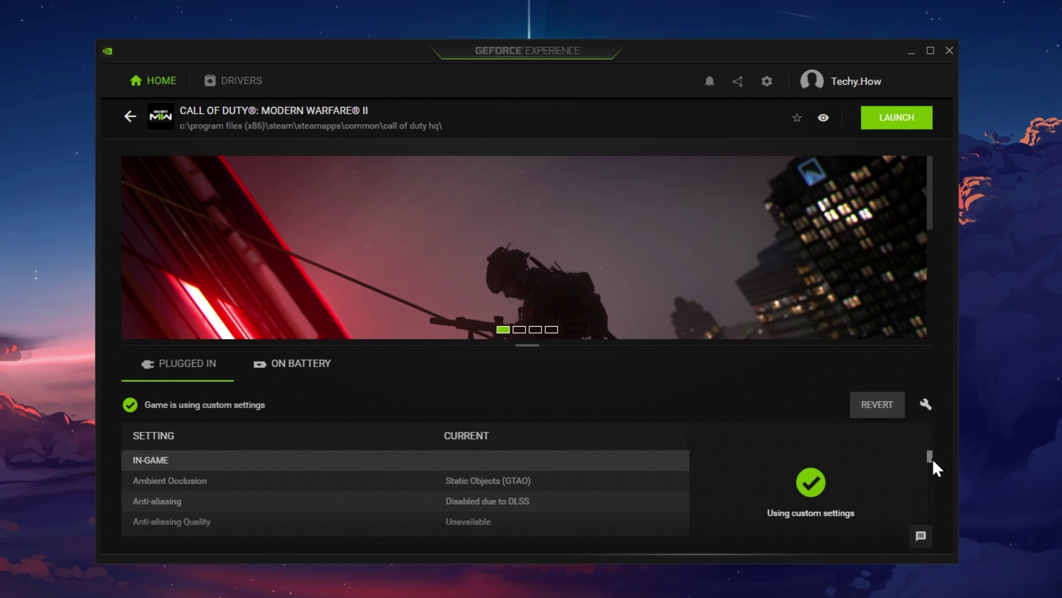
mouse_move(932, 458)
mouse_down()
mouse_move(941, 538)
mouse_move(929, 452)
mouse_up()
click(926, 405)
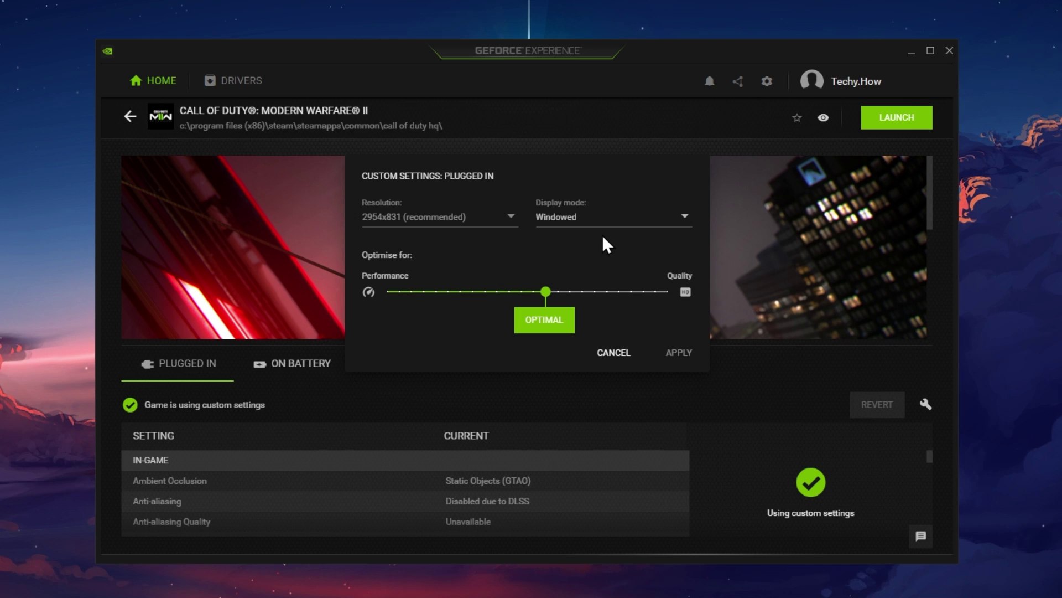
click(605, 225)
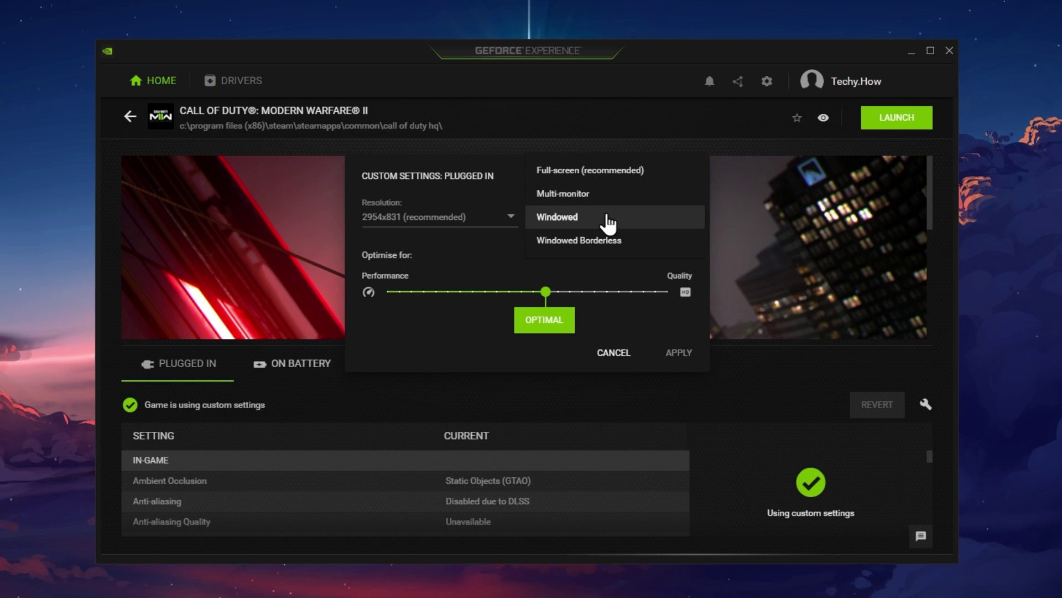
click(607, 217)
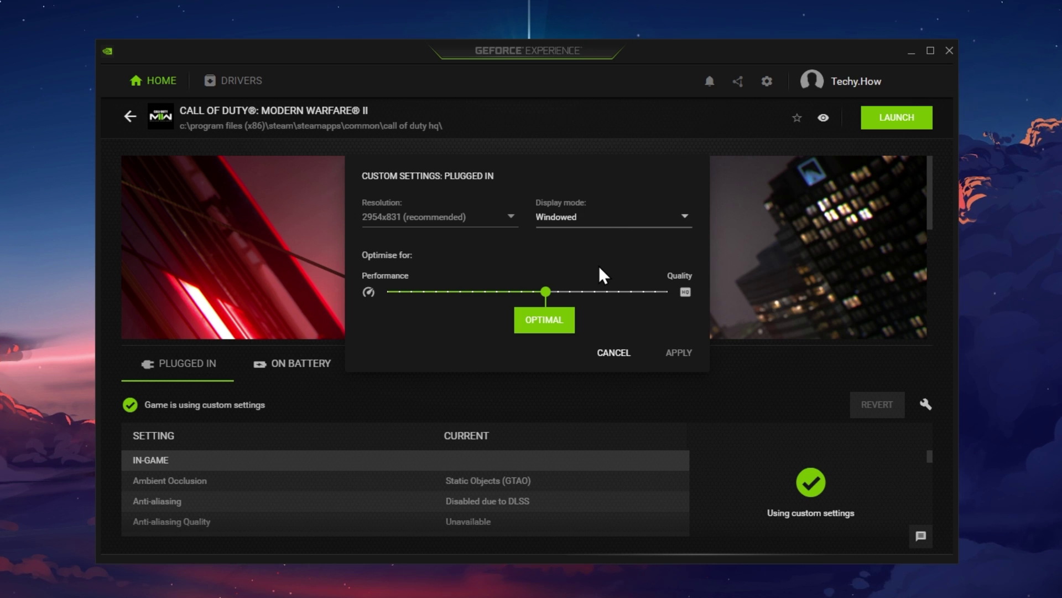